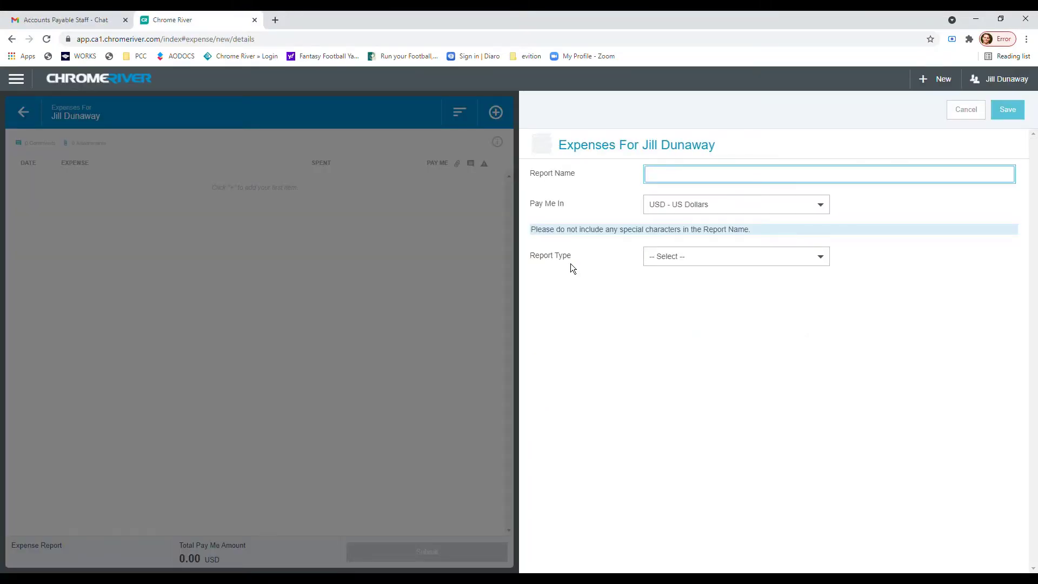
# Step: Create an expense report of type Cardholder = PCard Purchases, named PCard, the cardholder's surname and August 2021, and save it
pyautogui.click(710, 257)
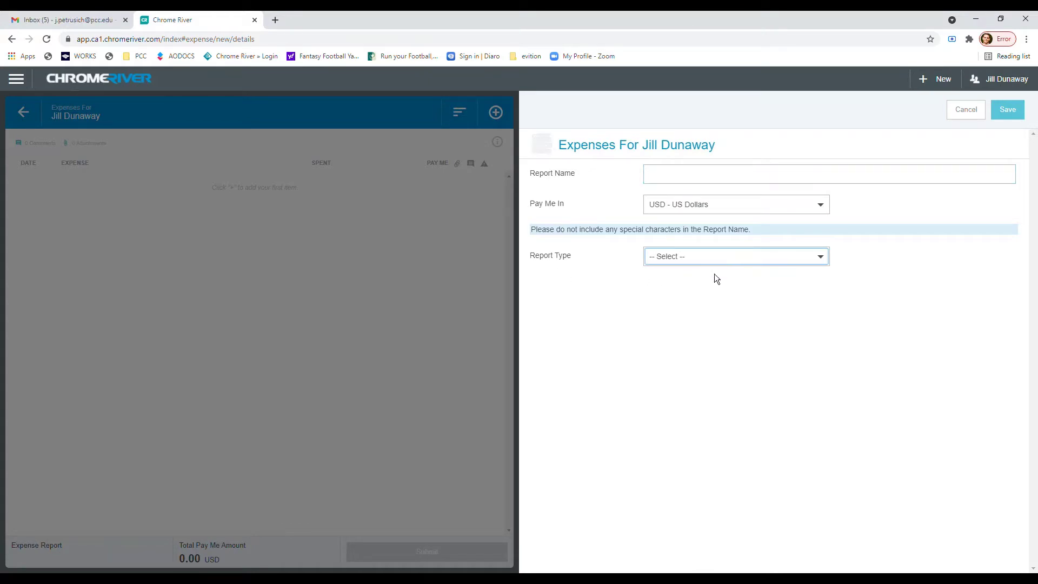
pyautogui.click(695, 302)
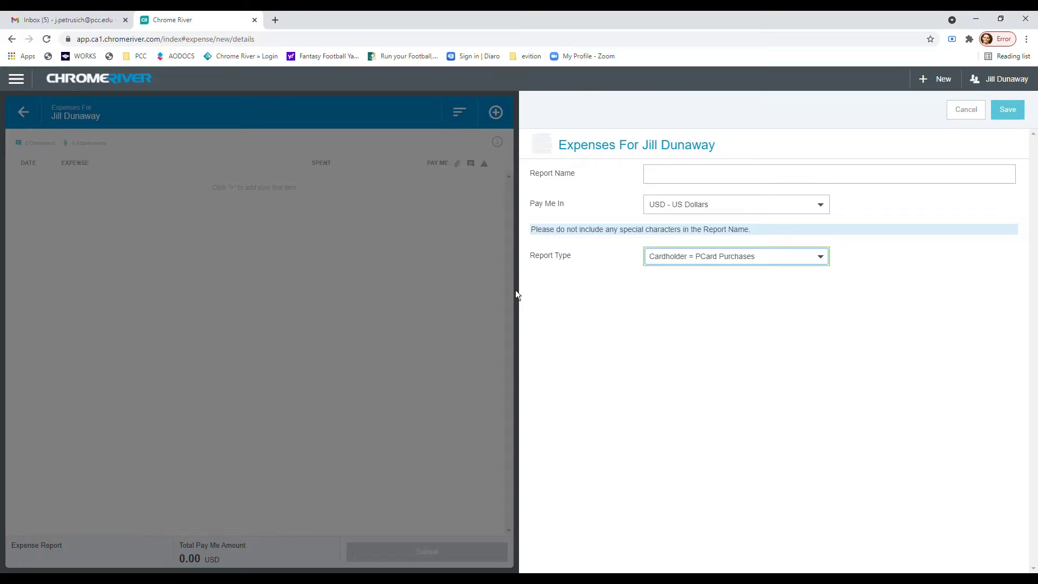
pyautogui.click(683, 182)
pyautogui.write('PCard Petrusich August 2021')
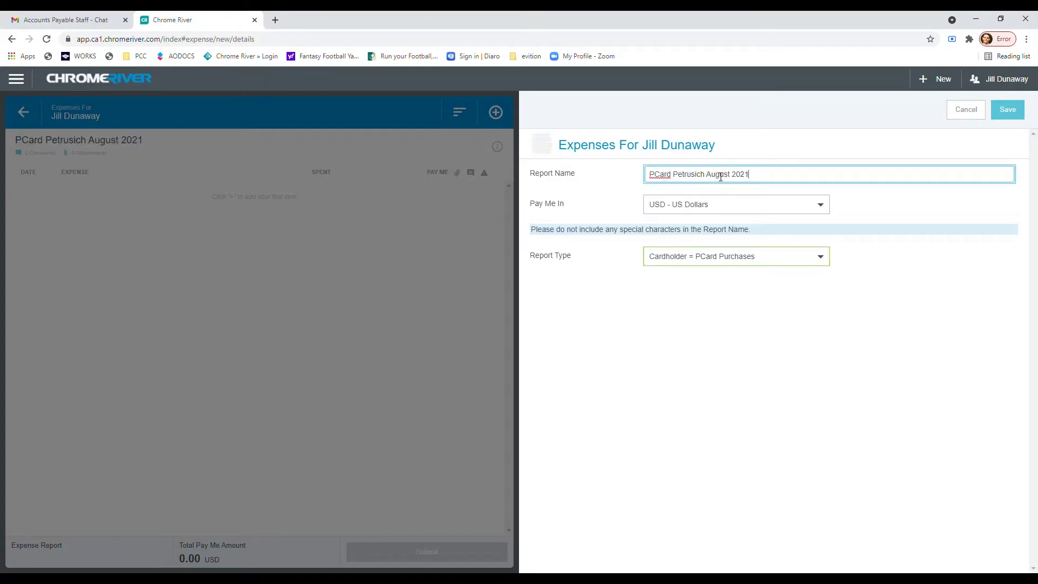
pyautogui.click(1008, 111)
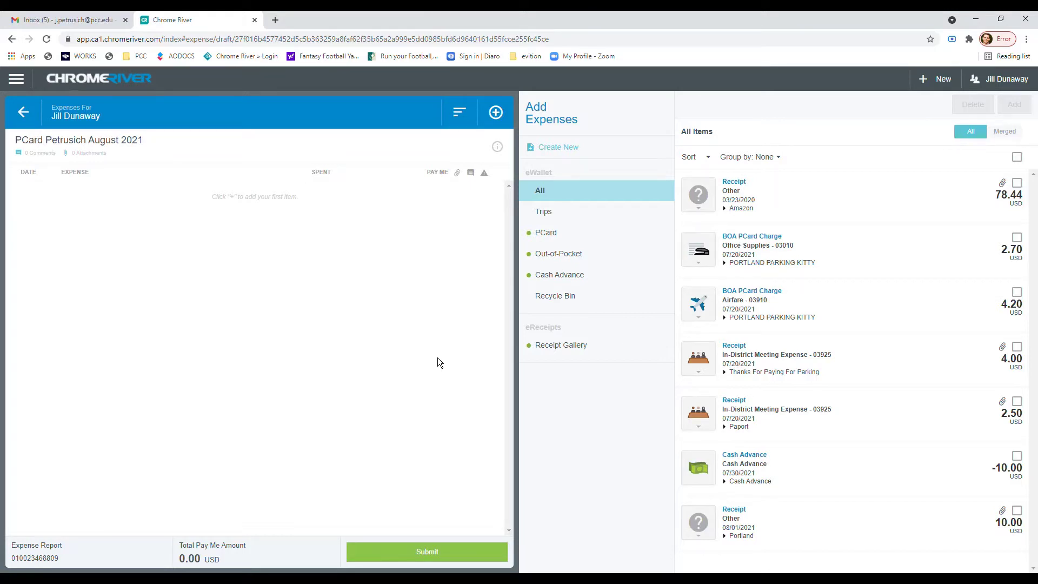
# Step: Add the 2.70 USD Office Supplies PCard charge from the eWallet to the report
pyautogui.click(574, 239)
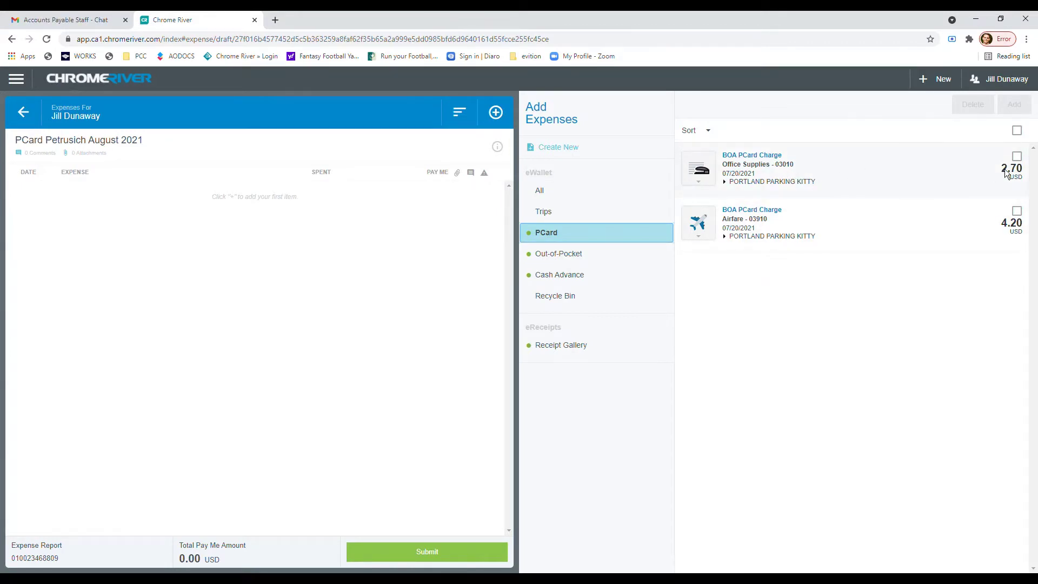
pyautogui.click(1025, 166)
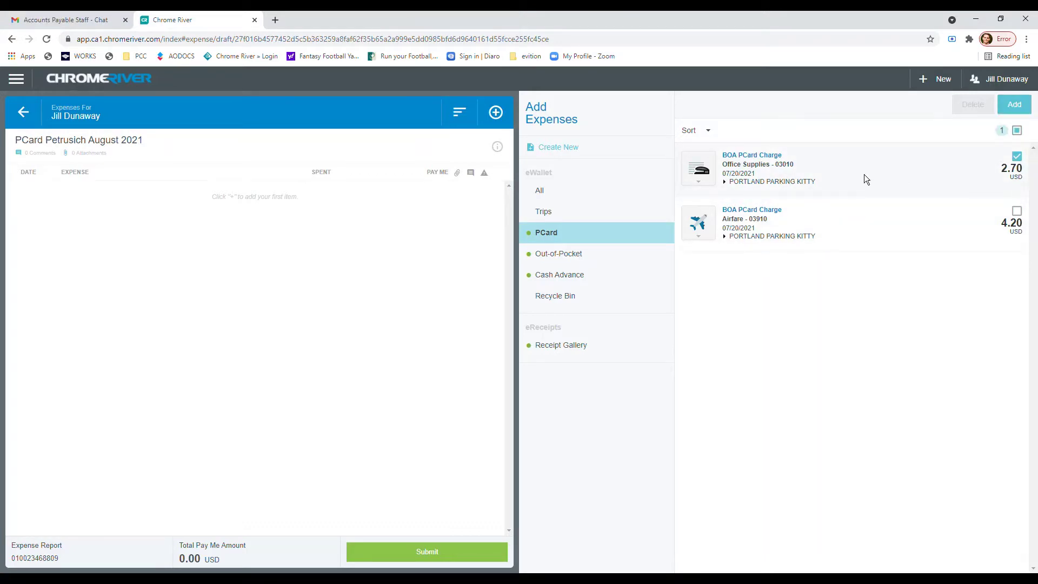
pyautogui.click(1021, 108)
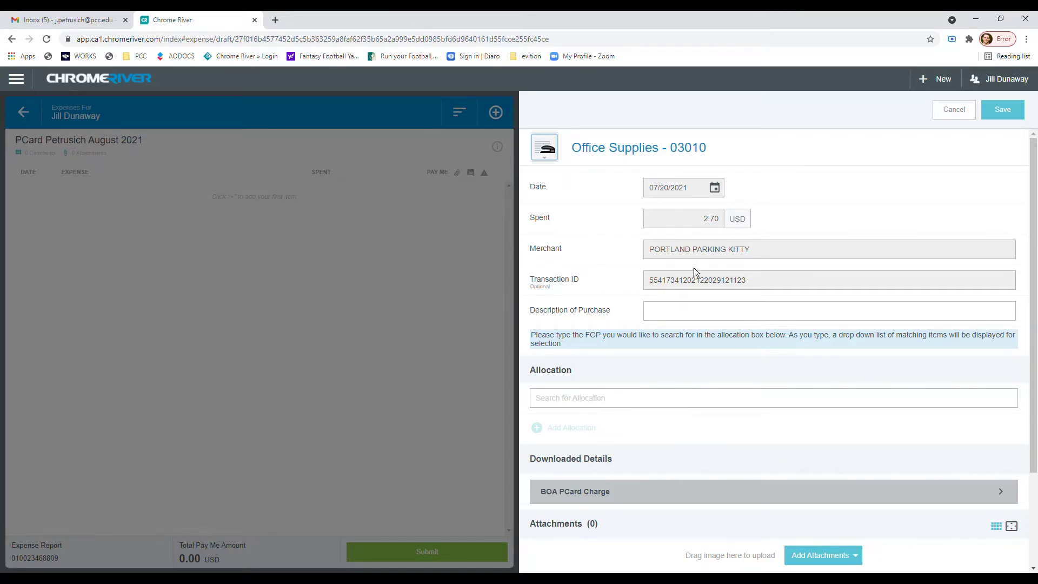
# Step: Describe the purchase as "paper for printer" and allocate it to 1000-S20230-26, Accounts Payable
pyautogui.click(704, 314)
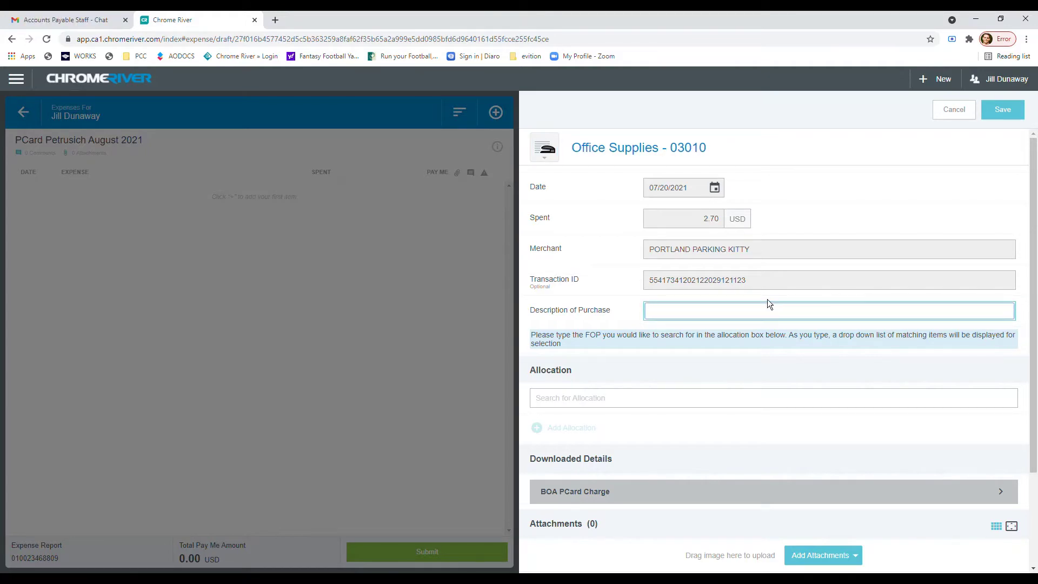
pyautogui.write('paper')
pyautogui.write(' t')
pyautogui.write('or printer')
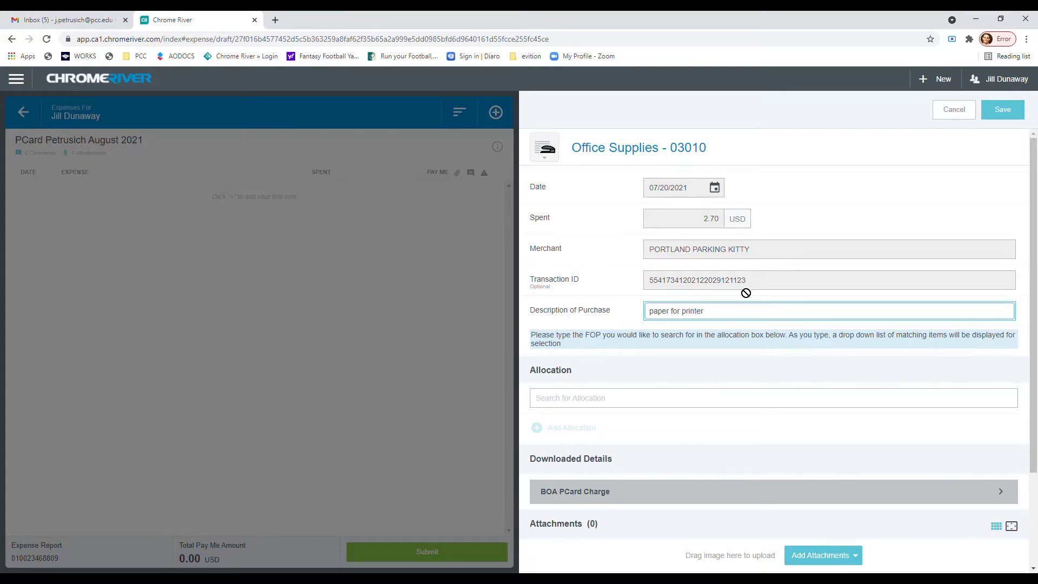
pyautogui.scroll(-2, 643, 360)
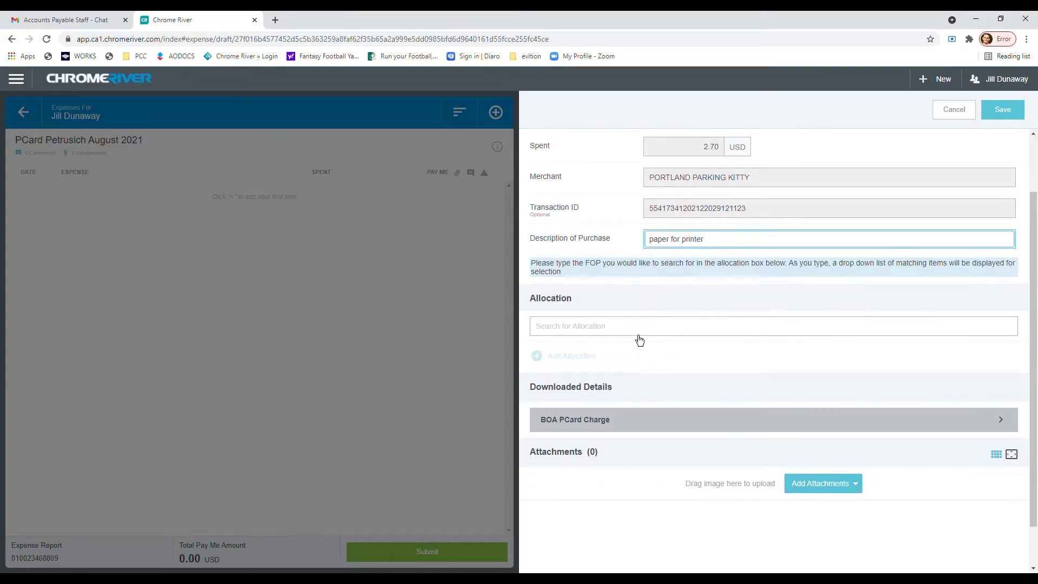
pyautogui.click(648, 330)
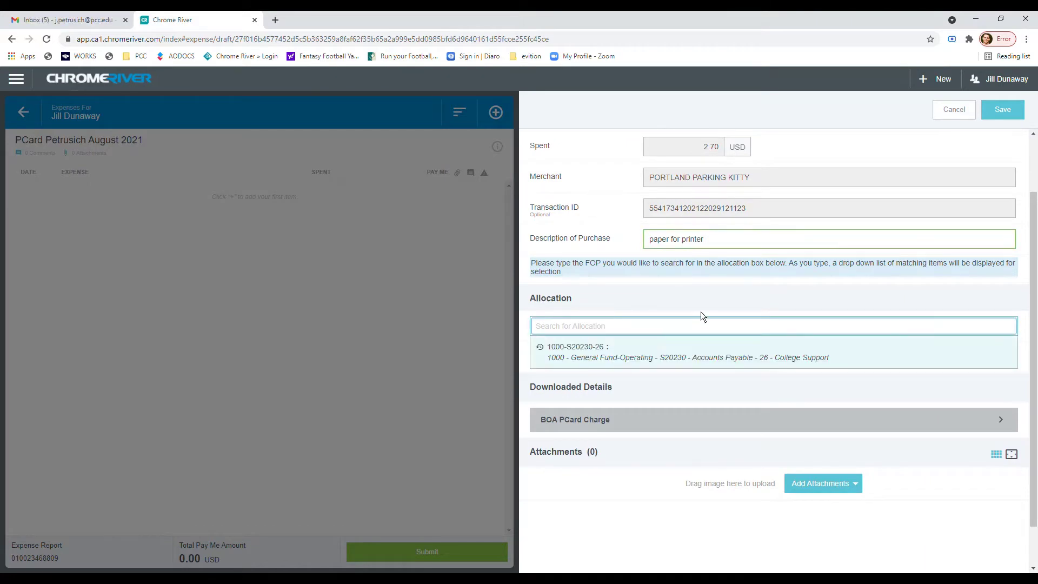
pyautogui.click(676, 358)
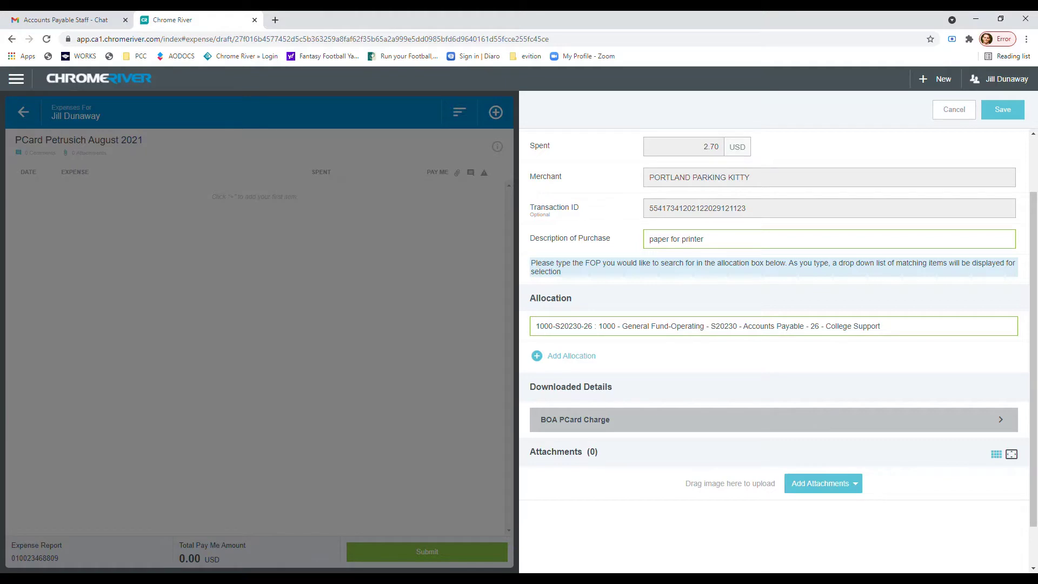
# Step: Preview the first 07/20/2021 parking receipt in the Receipt Gallery and attach it to the expense
pyautogui.click(837, 496)
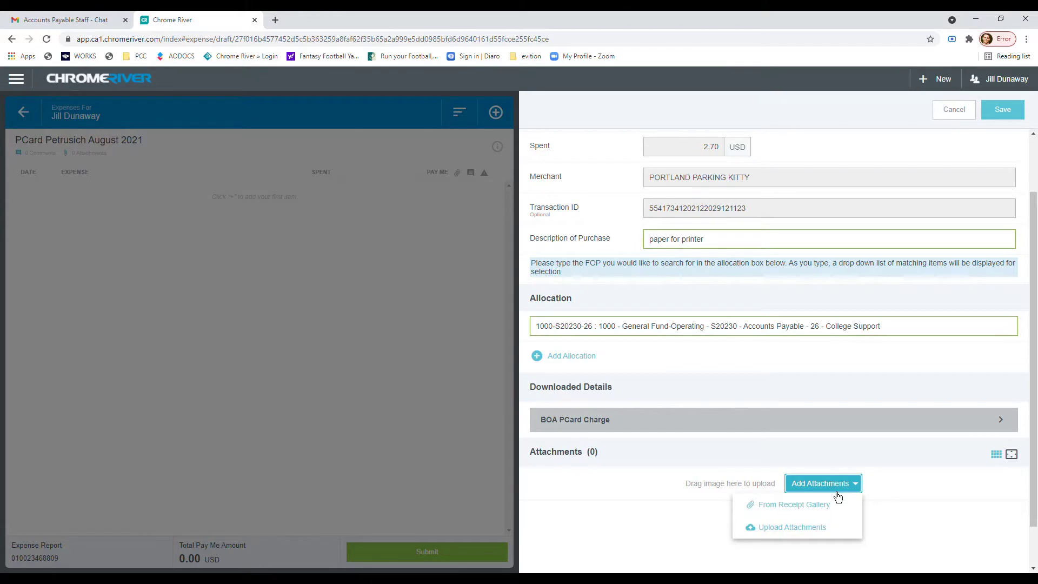
pyautogui.click(812, 512)
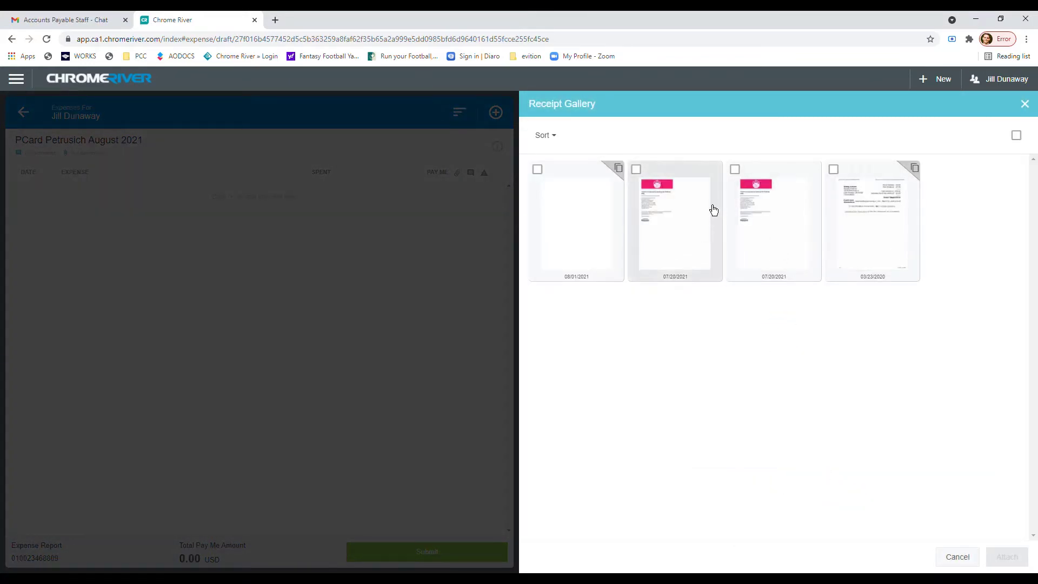
pyautogui.click(676, 234)
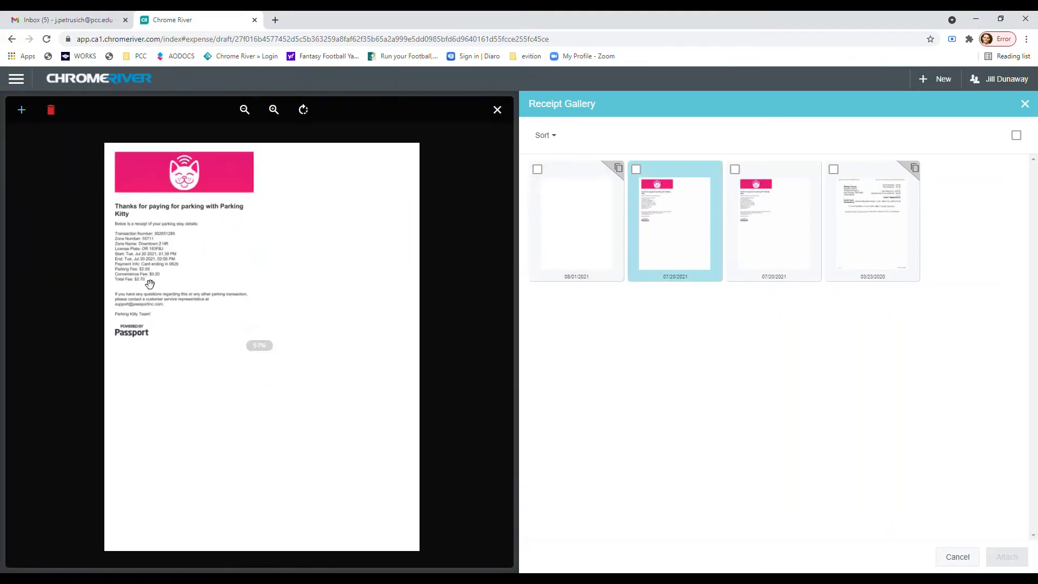
pyautogui.scroll(-2, 193, 278)
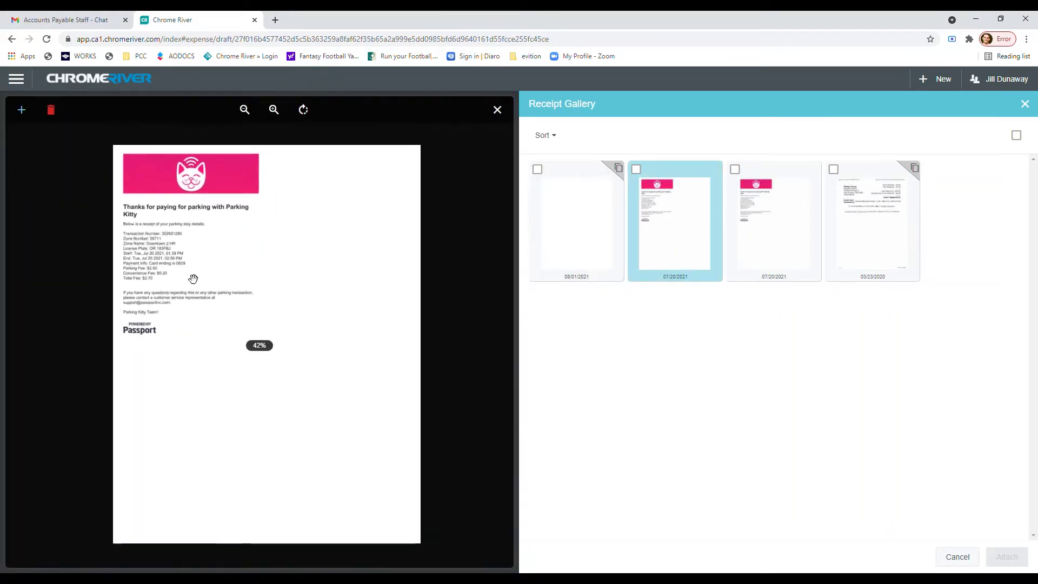
pyautogui.click(648, 179)
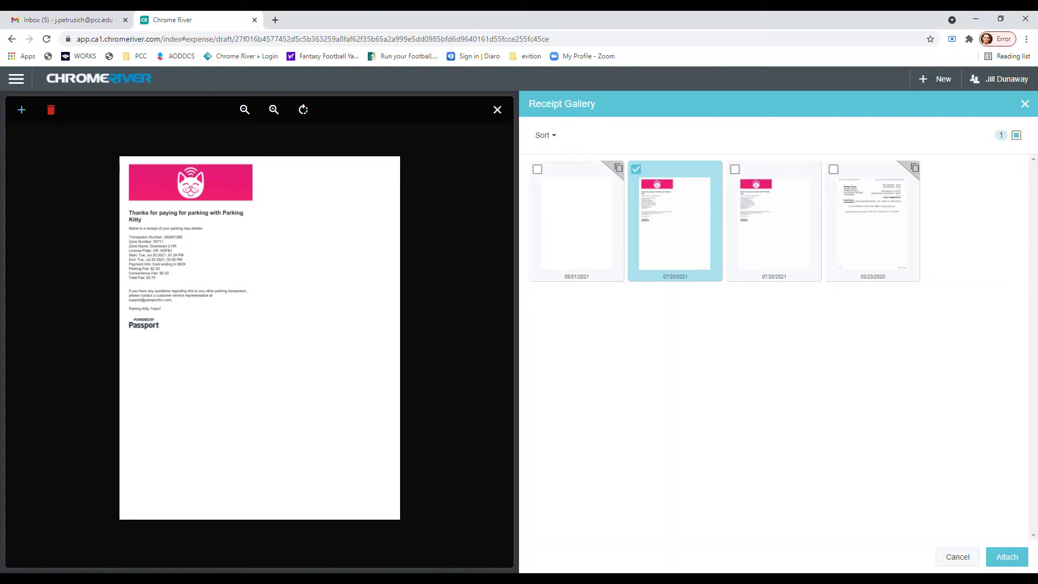
pyautogui.click(1006, 557)
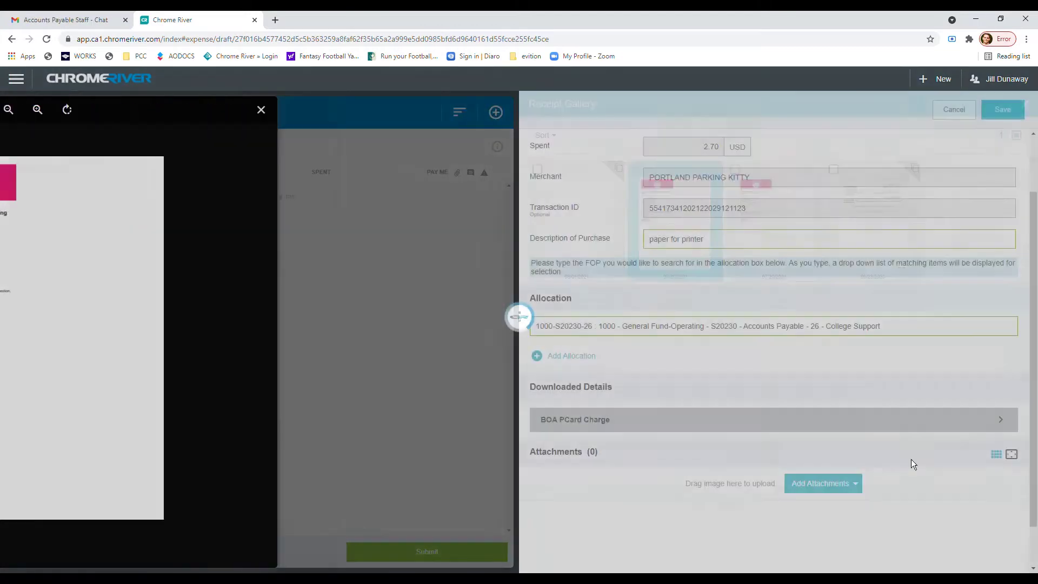
# Step: Check the completed Office Supplies expense with its attached receipt and save it to the report
pyautogui.scroll(-2, 748, 344)
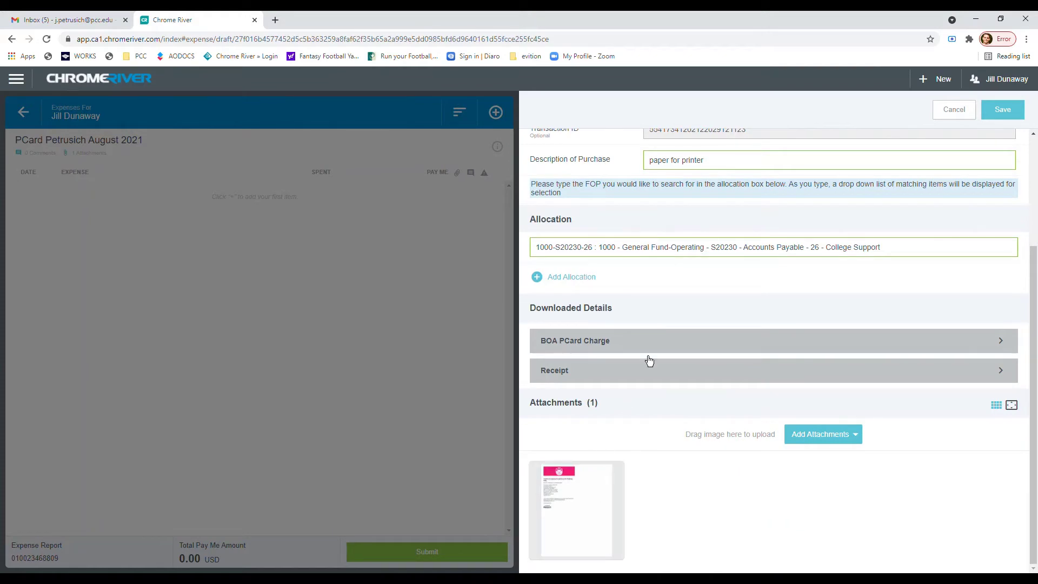
pyautogui.scroll(3, 704, 317)
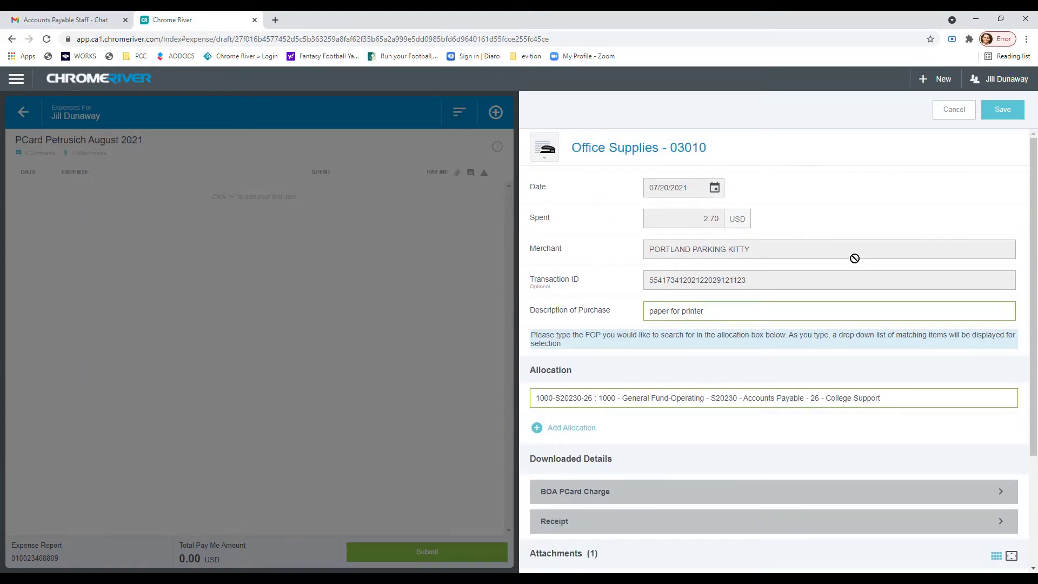
pyautogui.click(1003, 110)
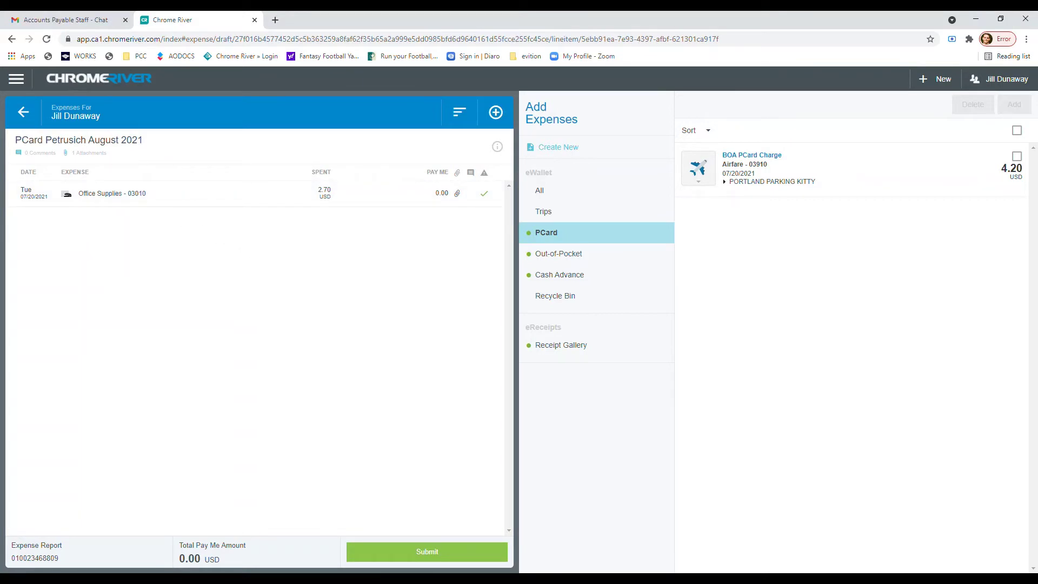
# Step: Add the remaining 4.20 USD Airfare PCard charge to the report and bring up its expense type choices
pyautogui.click(1017, 156)
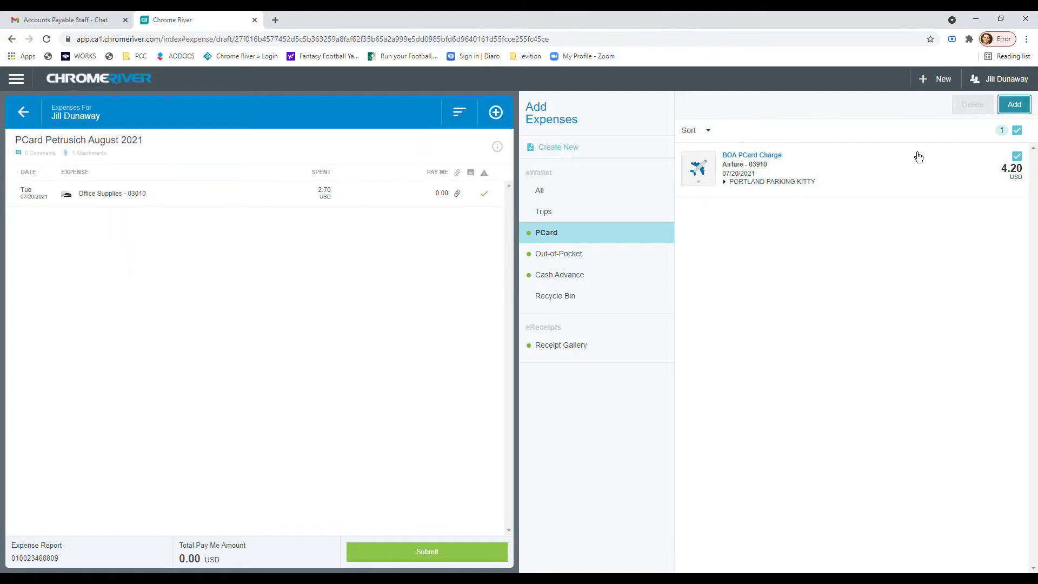
pyautogui.click(918, 156)
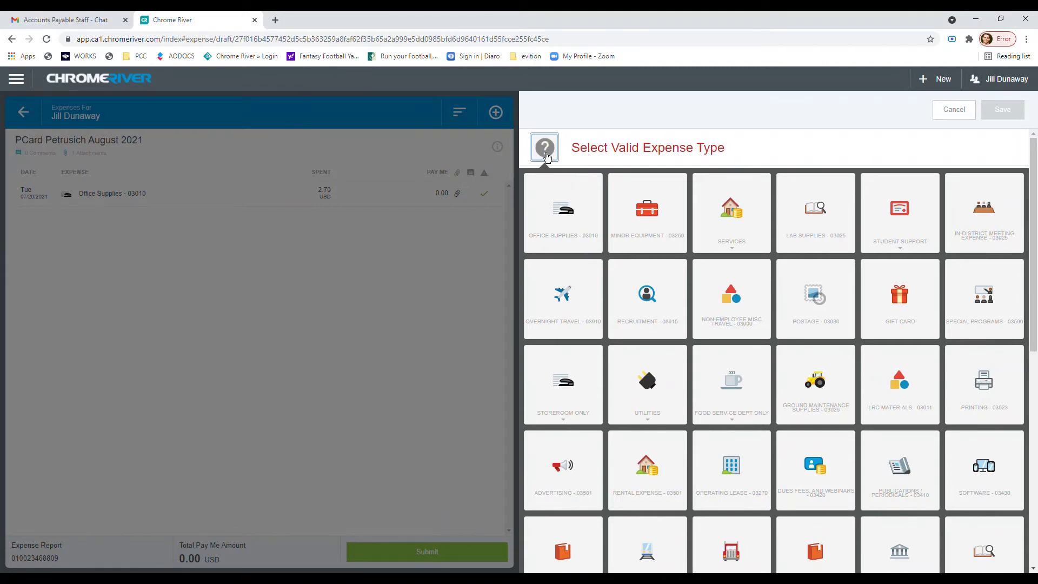
pyautogui.click(554, 157)
pyautogui.click(555, 159)
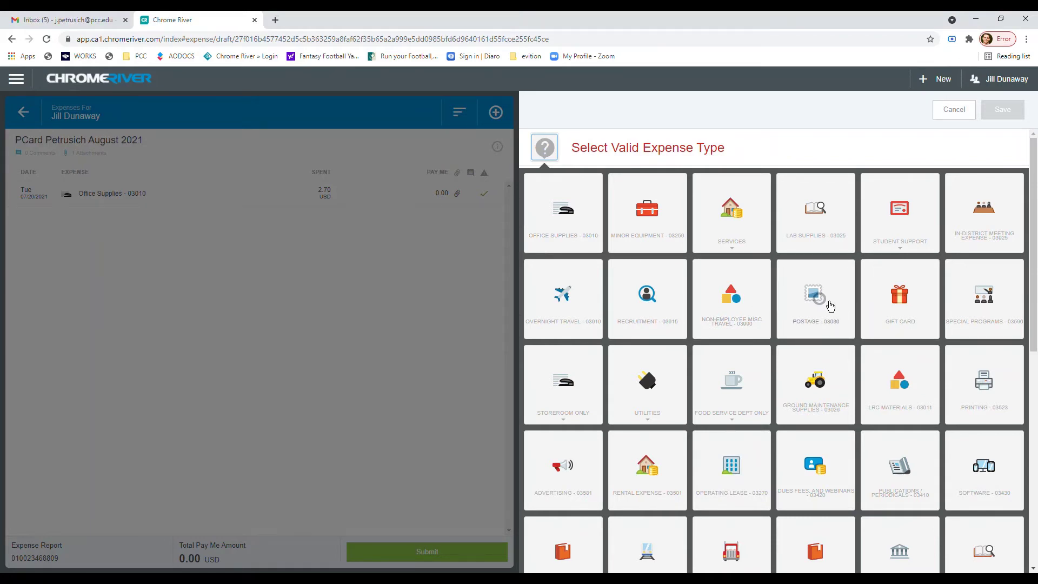
# Step: Try the Gift Card expense type for the 4.20 USD charge and review the fields it requires
pyautogui.scroll(-5, 830, 306)
pyautogui.scroll(3, 702, 260)
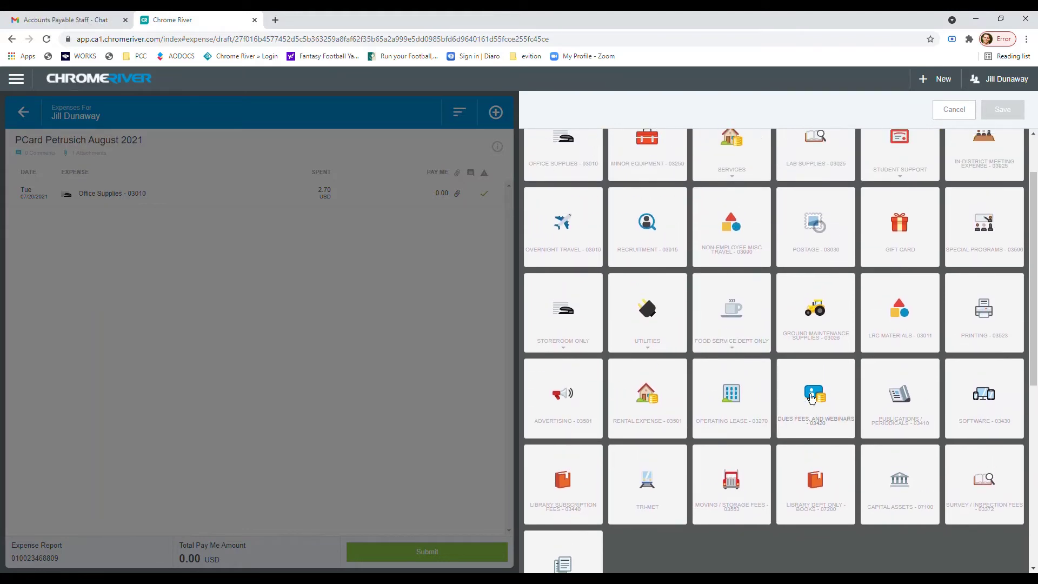
pyautogui.scroll(2, 886, 313)
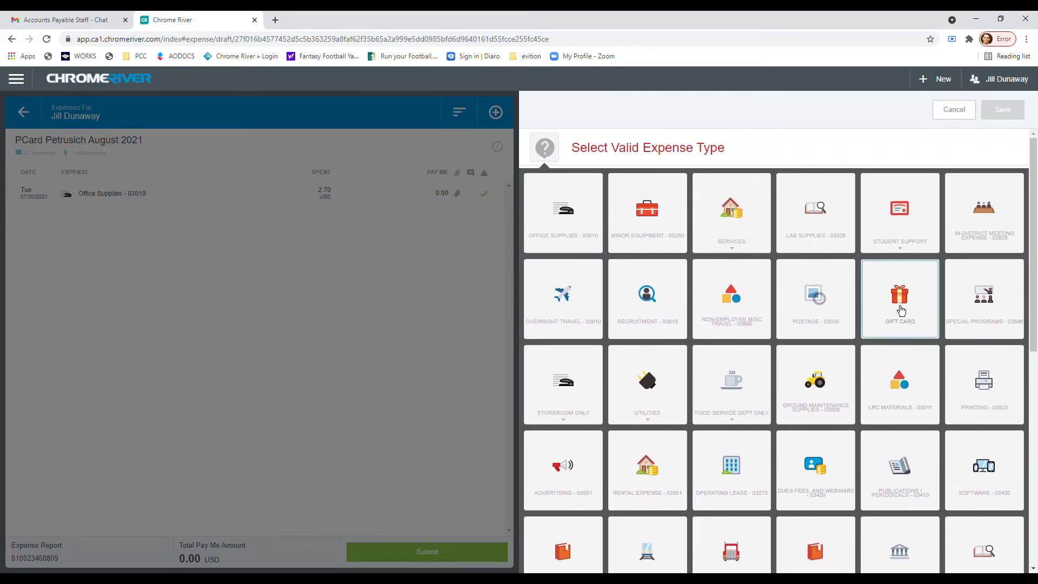
pyautogui.click(901, 310)
pyautogui.scroll(-1, 810, 271)
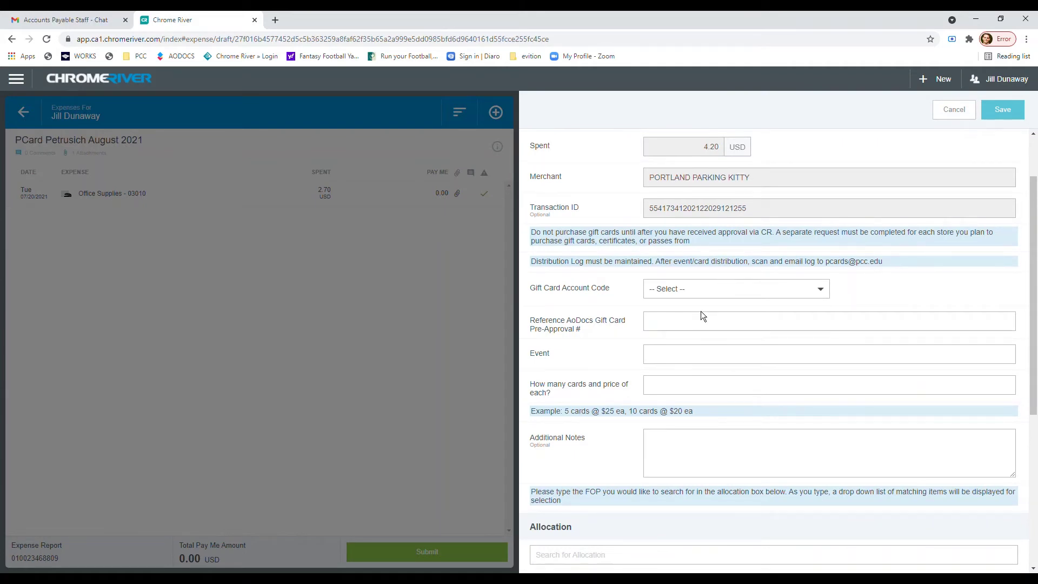
pyautogui.scroll(1, 670, 313)
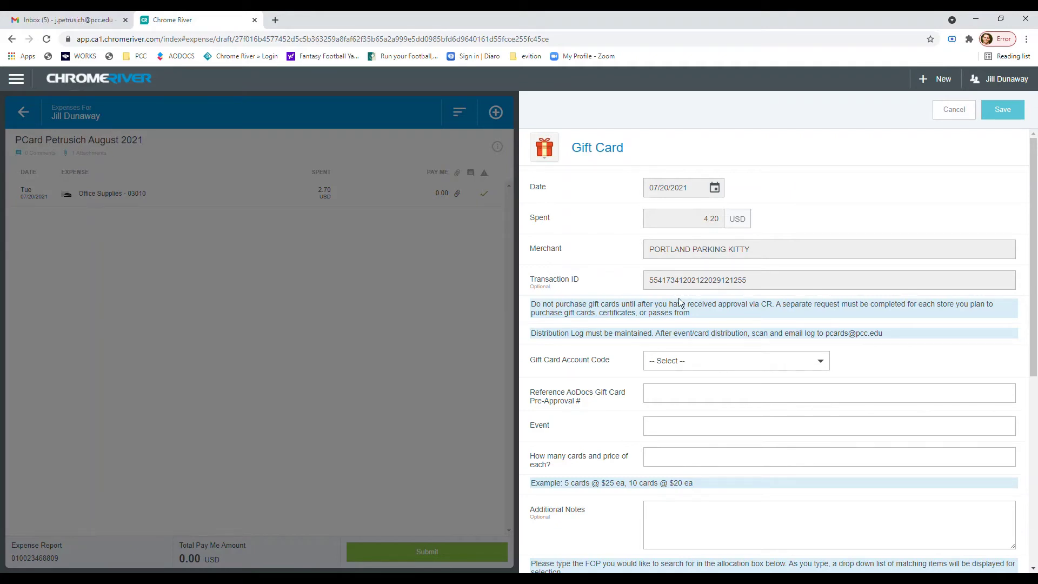
pyautogui.scroll(-3, 698, 296)
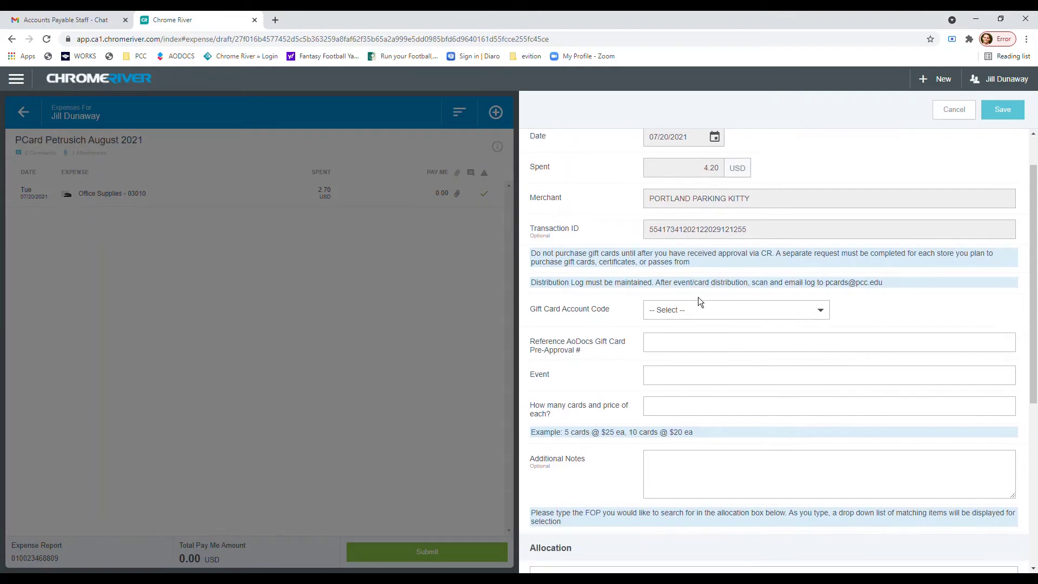
pyautogui.scroll(-3, 703, 381)
pyautogui.scroll(6, 719, 389)
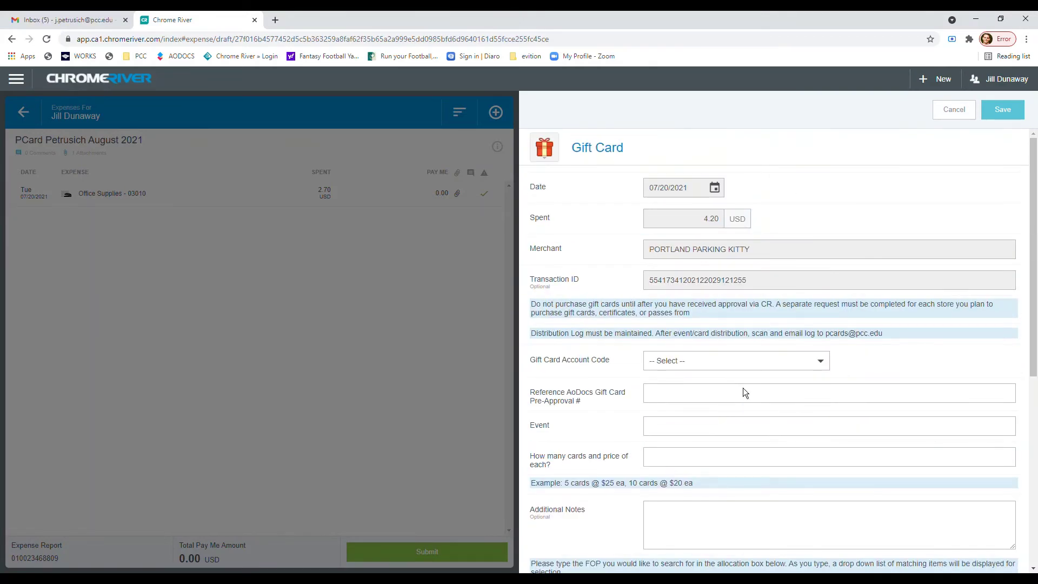
# Step: Change the charge's expense type to Office Supplies - 03010 and enter "testing test" as the description of purchase
pyautogui.click(553, 152)
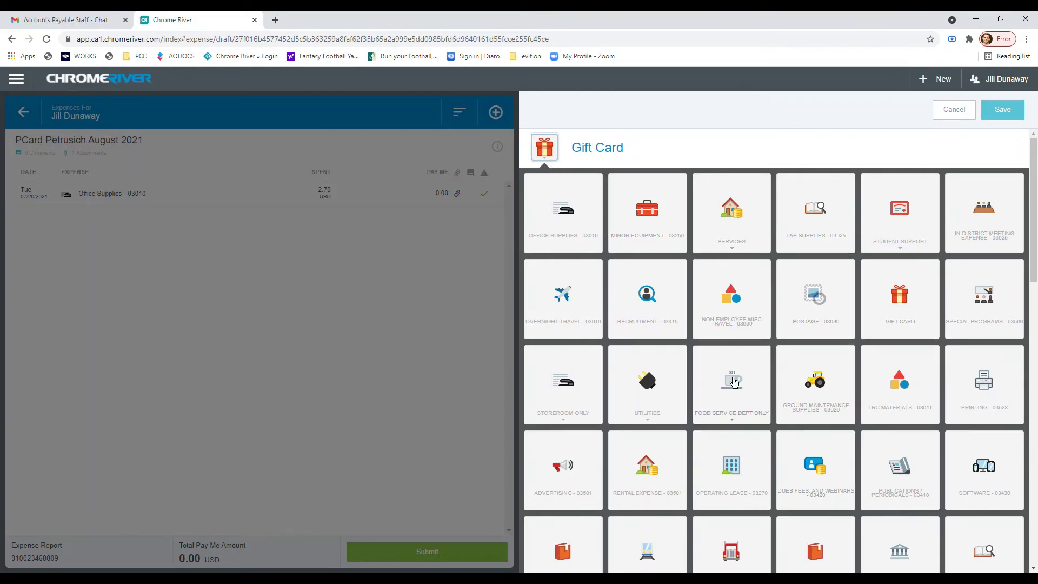
pyautogui.scroll(-3, 729, 380)
pyautogui.scroll(3, 729, 380)
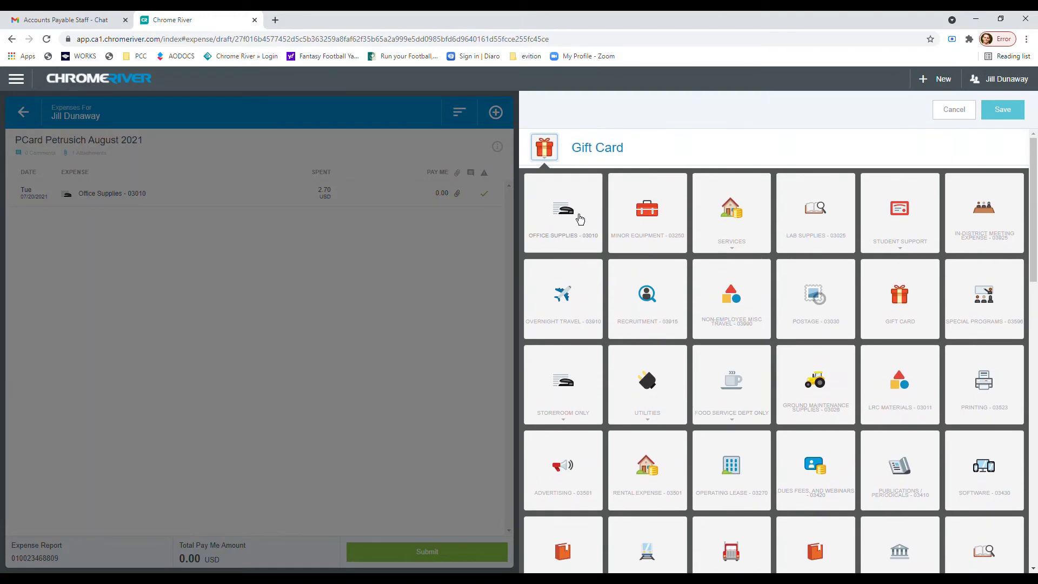
pyautogui.click(605, 227)
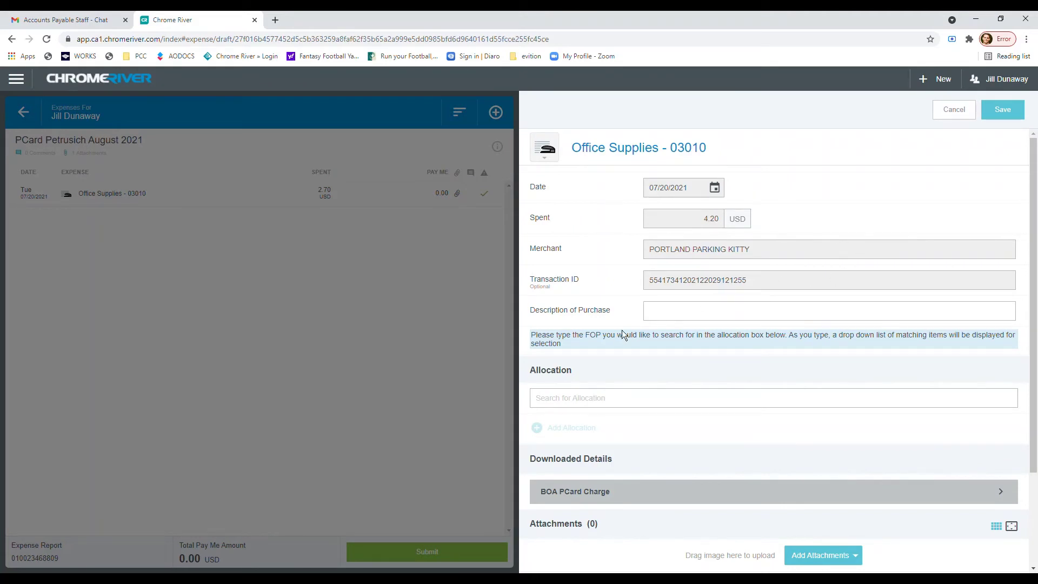
pyautogui.click(677, 316)
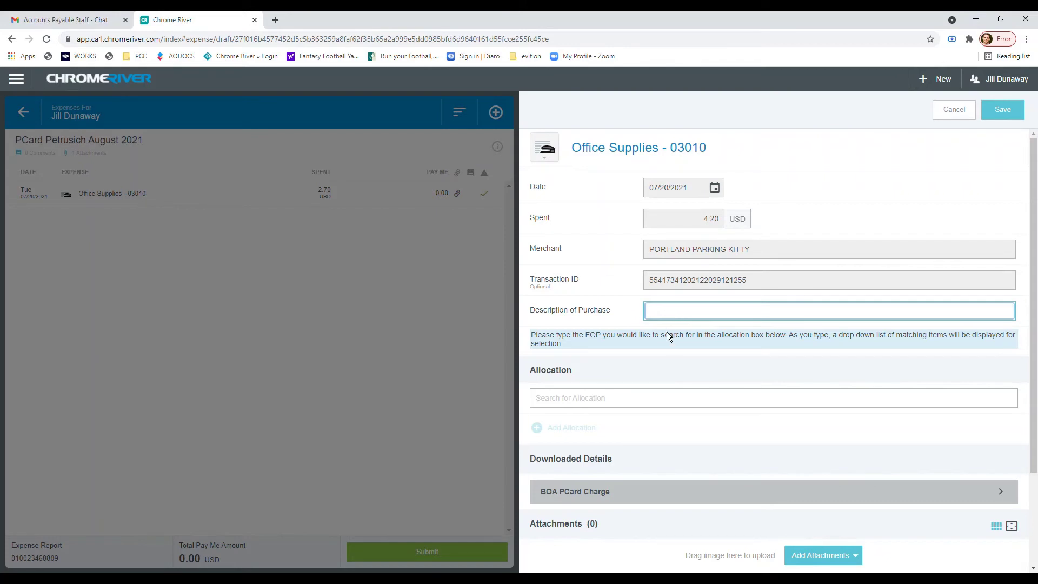
pyautogui.click(666, 332)
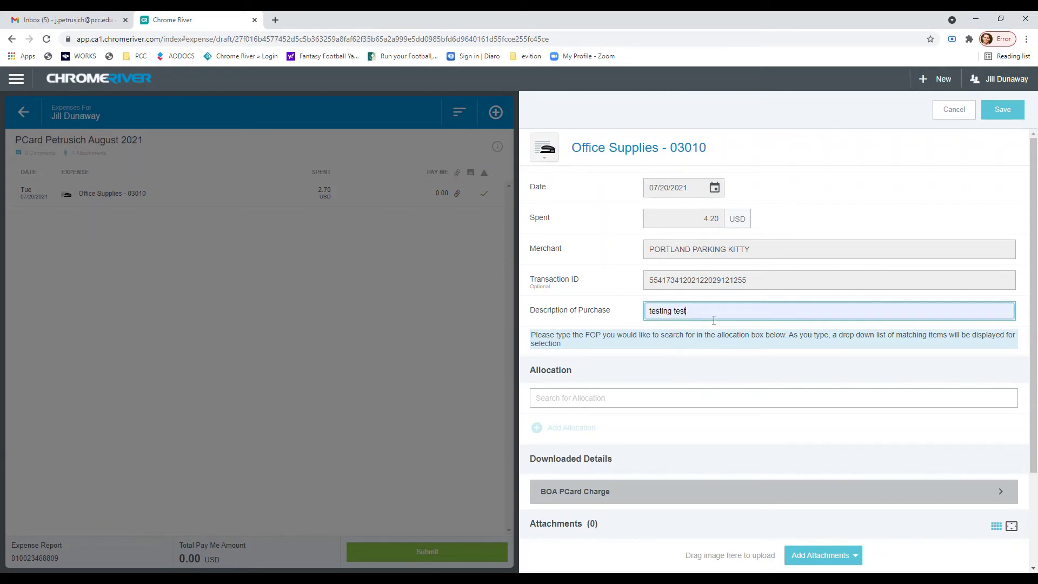
# Step: Allocate the 4.20 USD charge to 1000-S20230-26, the Accounts Payable College Support allocation
pyautogui.scroll(-2, 702, 387)
pyautogui.click(663, 278)
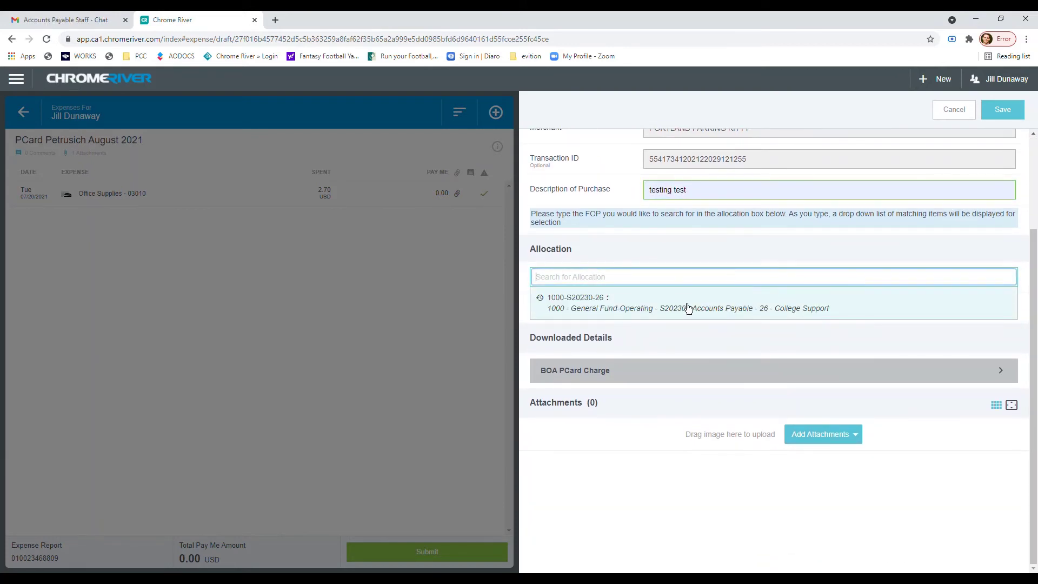
pyautogui.click(687, 307)
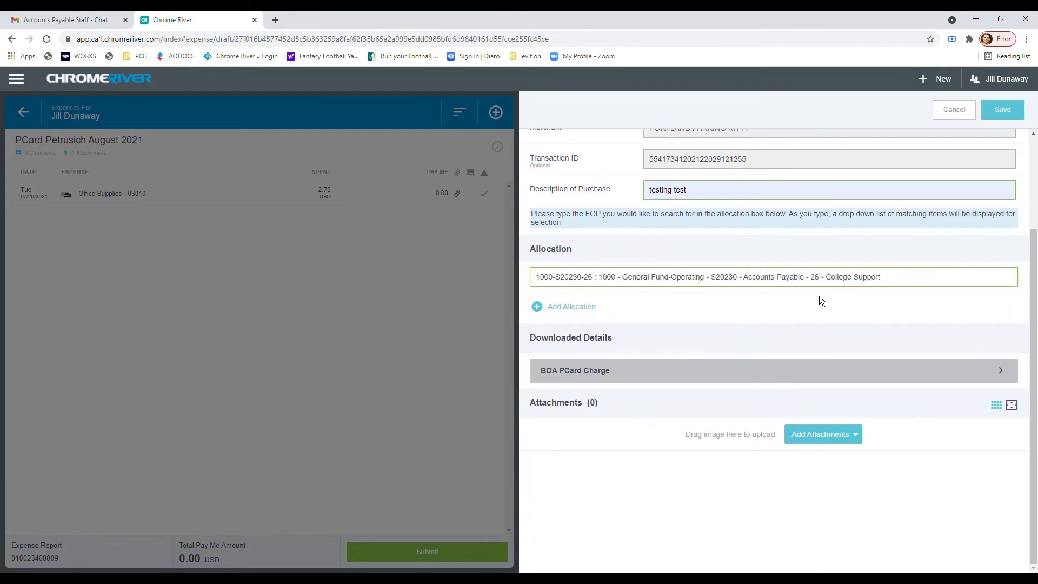
# Step: Add a second allocation, 1000-S20100-26 Financial Services Operations, with the charge split 50% and 2.10 USD to each allocation
pyautogui.click(571, 313)
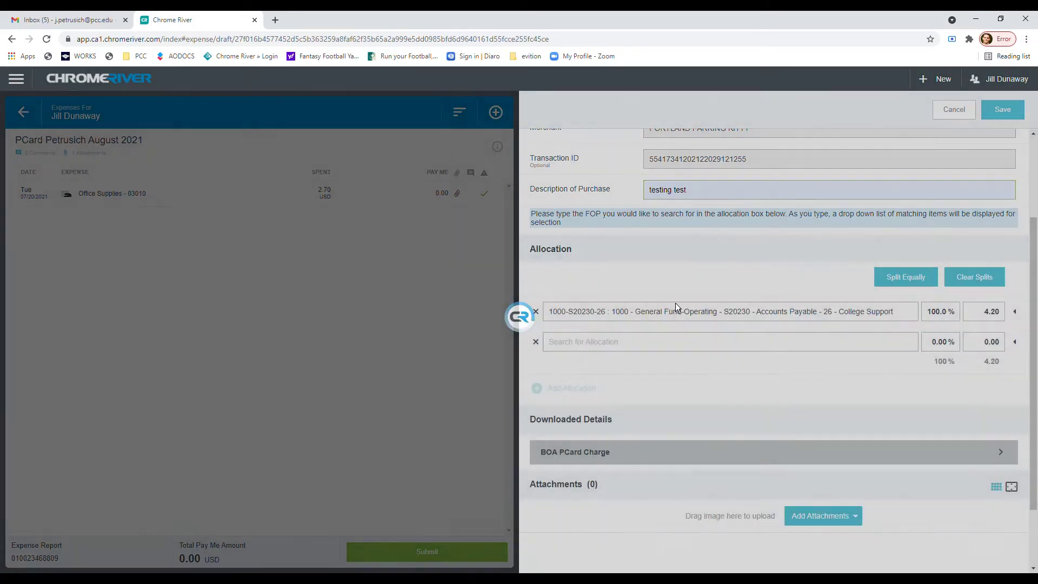
pyautogui.click(664, 343)
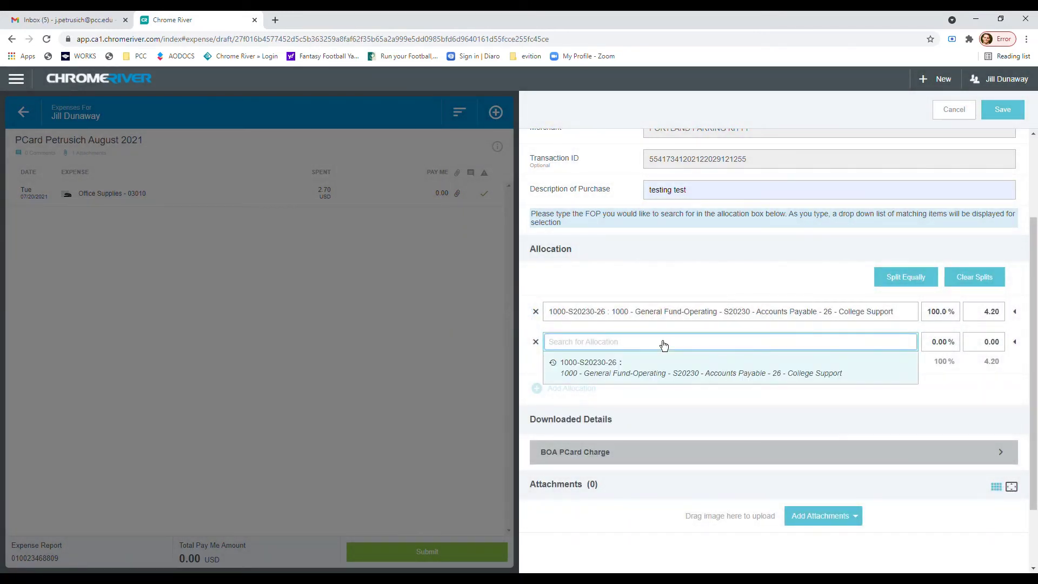
pyautogui.write('1000')
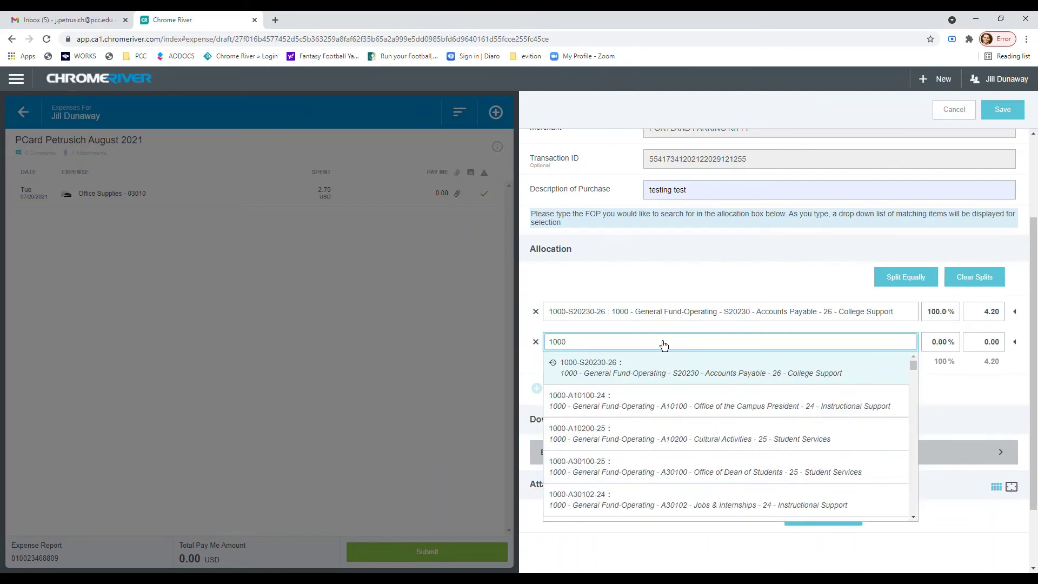
pyautogui.write(' s20100')
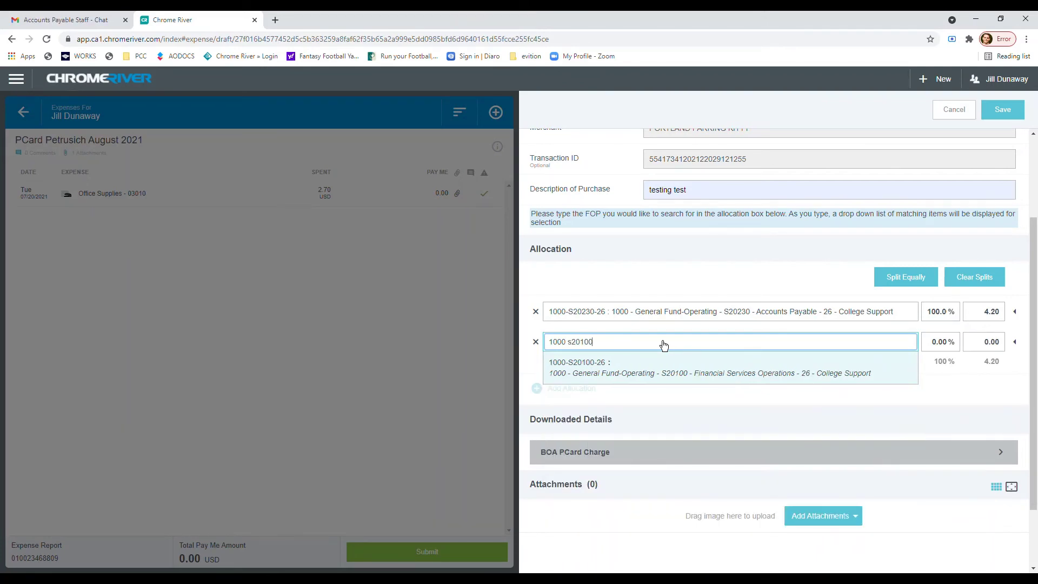
pyautogui.click(691, 372)
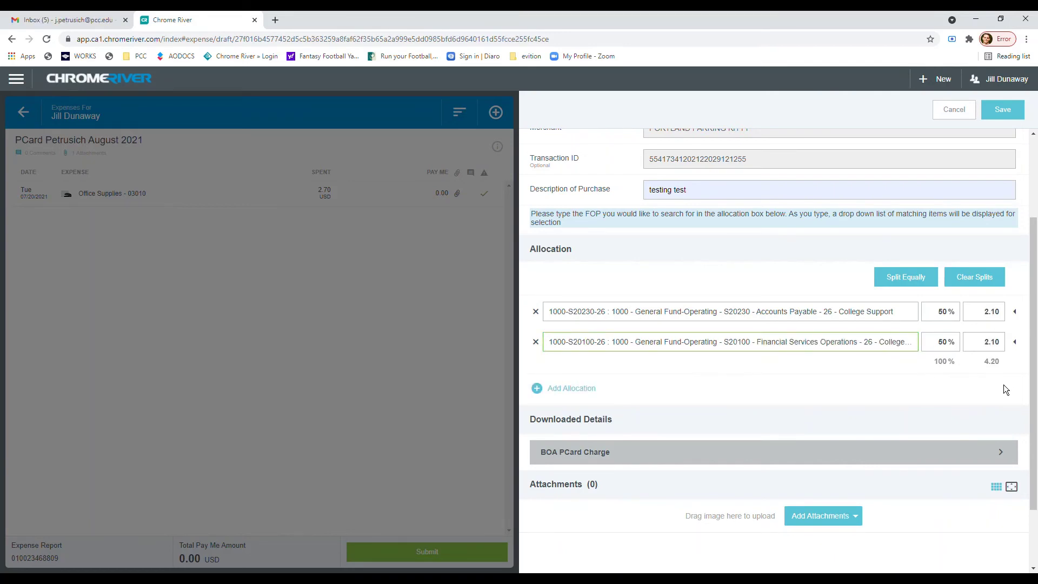
pyautogui.click(950, 313)
pyautogui.click(1002, 319)
# Step: Attach the 07/20/2021 Parking Kitty receipt from the Receipt Gallery to the charge and save the expense to the report
pyautogui.scroll(-3, 680, 278)
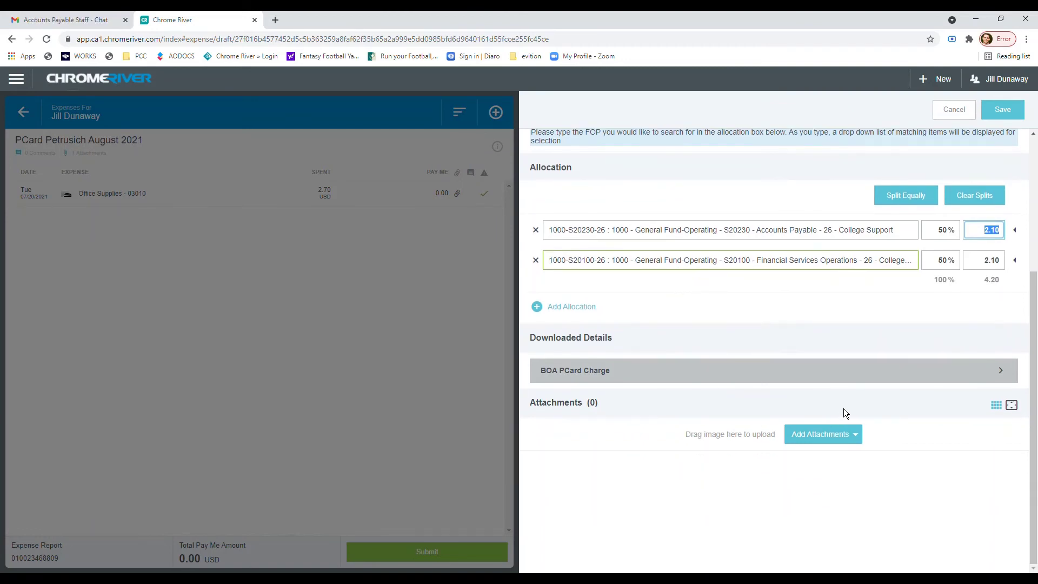
pyautogui.click(833, 443)
pyautogui.click(802, 456)
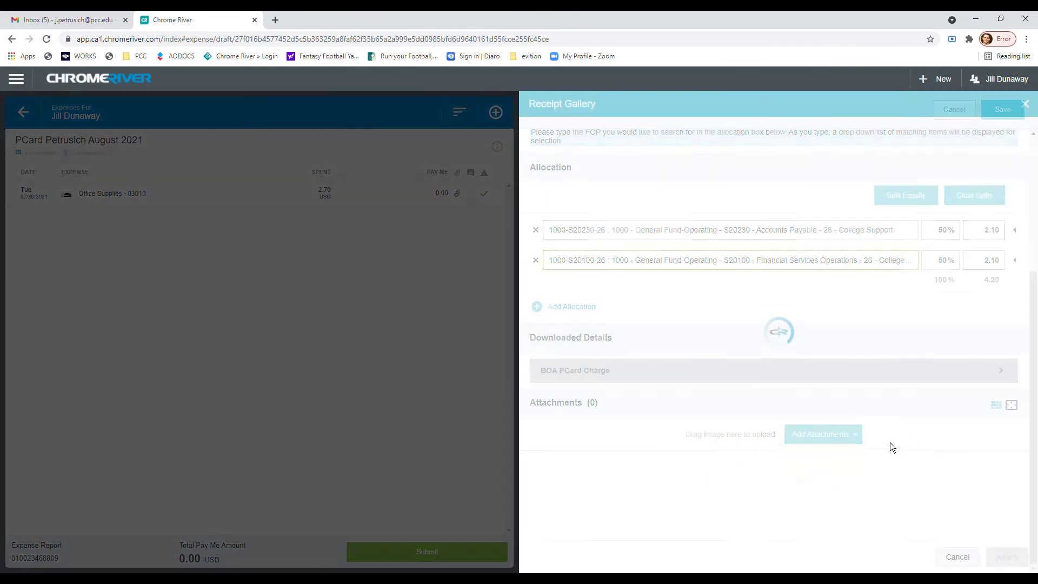
pyautogui.click(703, 229)
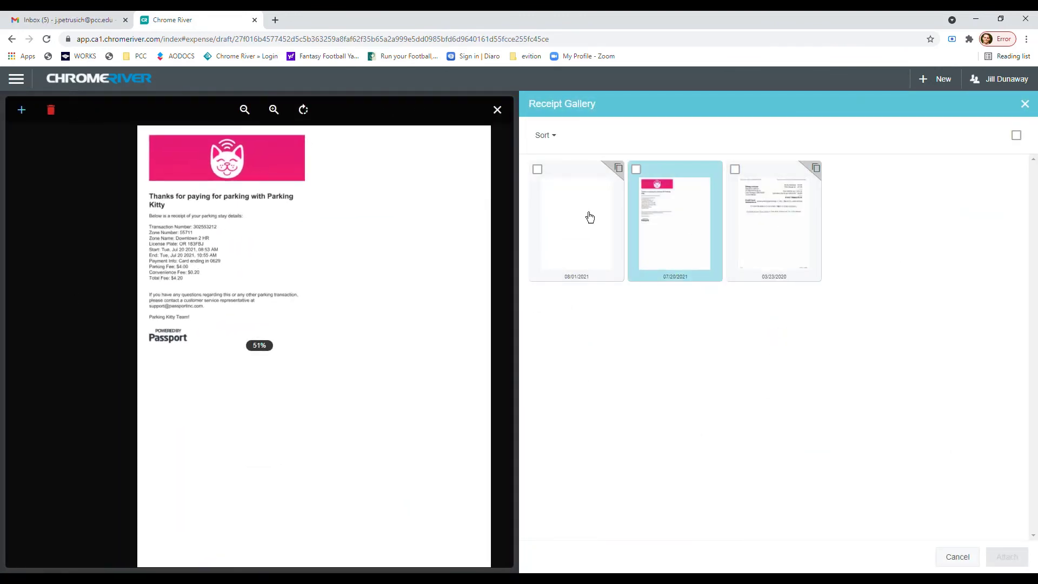
pyautogui.click(637, 169)
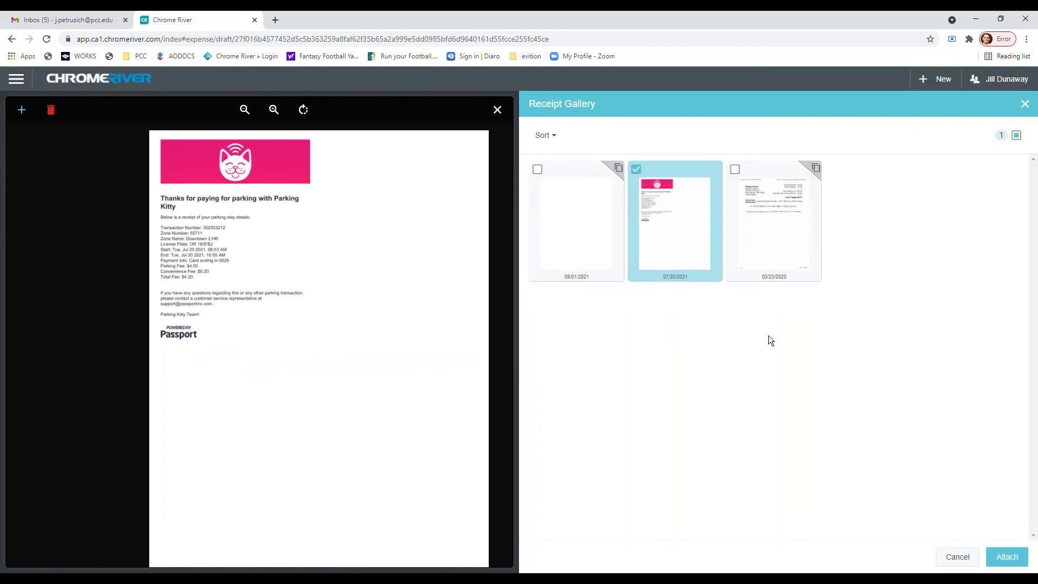
pyautogui.click(1007, 556)
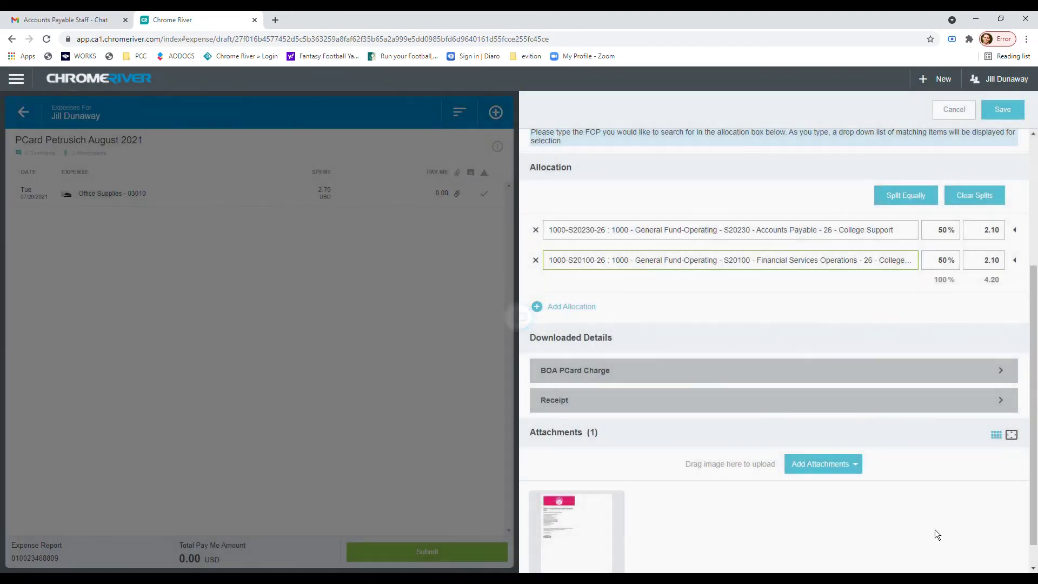
pyautogui.scroll(4, 764, 296)
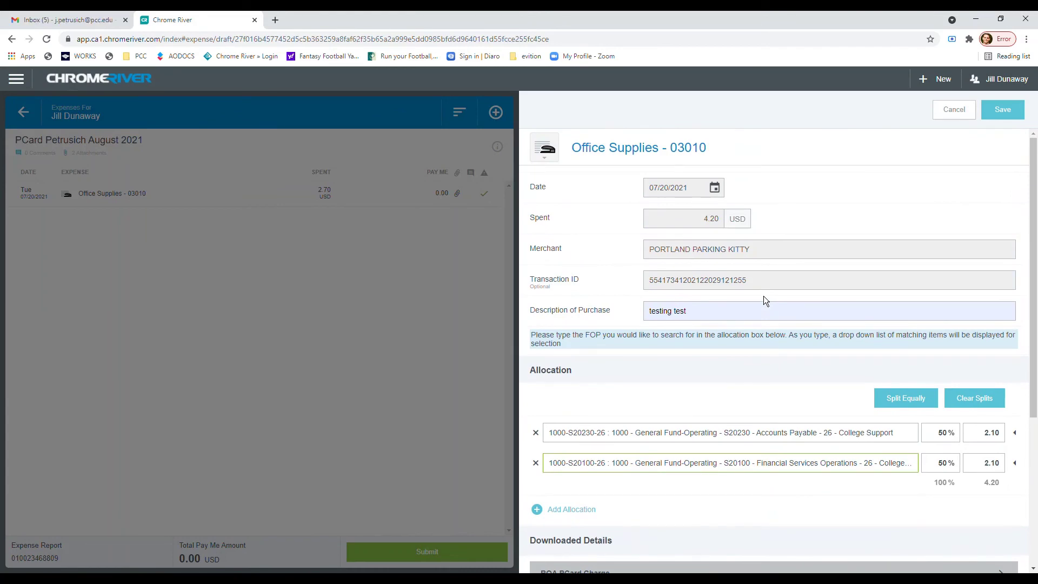
pyautogui.click(1016, 115)
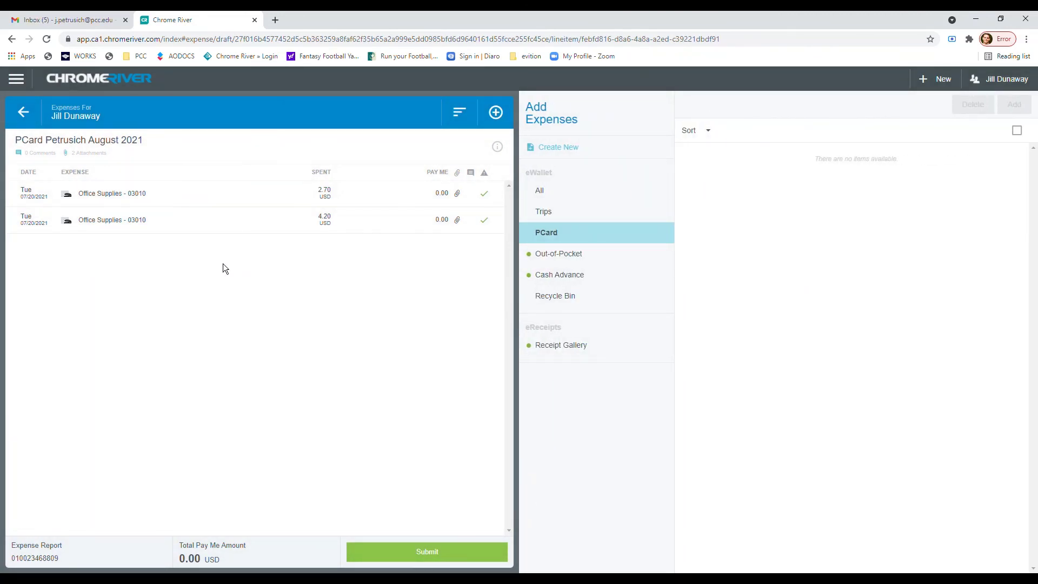
# Step: Submit the August 2021 PCard report, checking its financial, expense and account summaries and attachments before certifying it
pyautogui.click(425, 556)
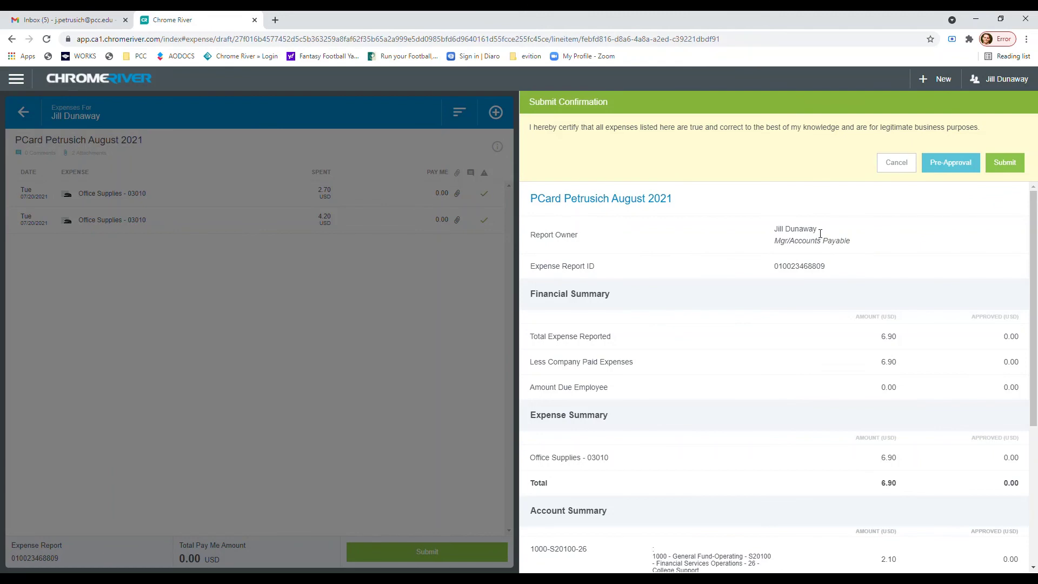
pyautogui.scroll(-4, 806, 229)
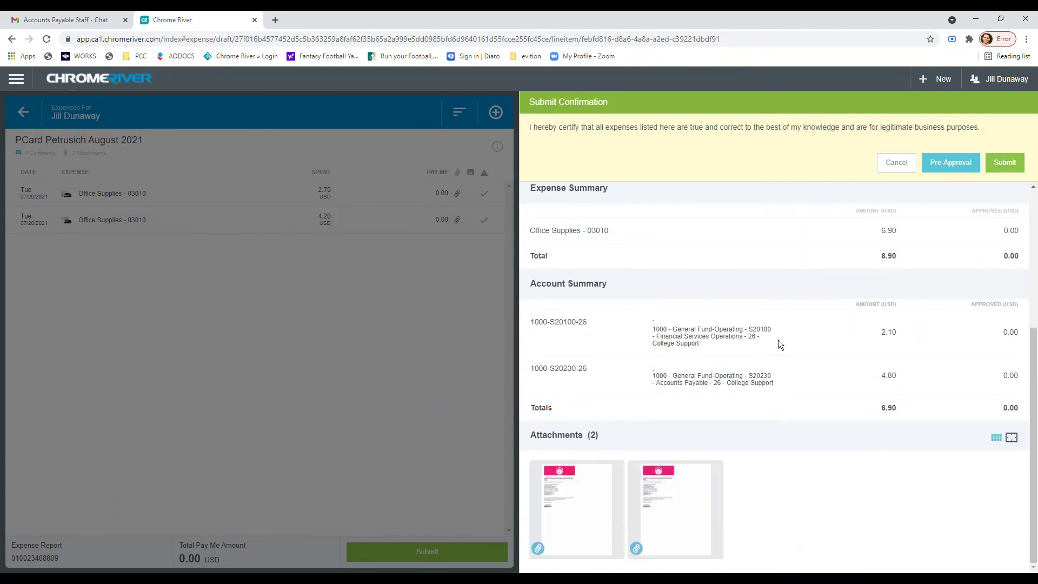
pyautogui.scroll(4, 778, 345)
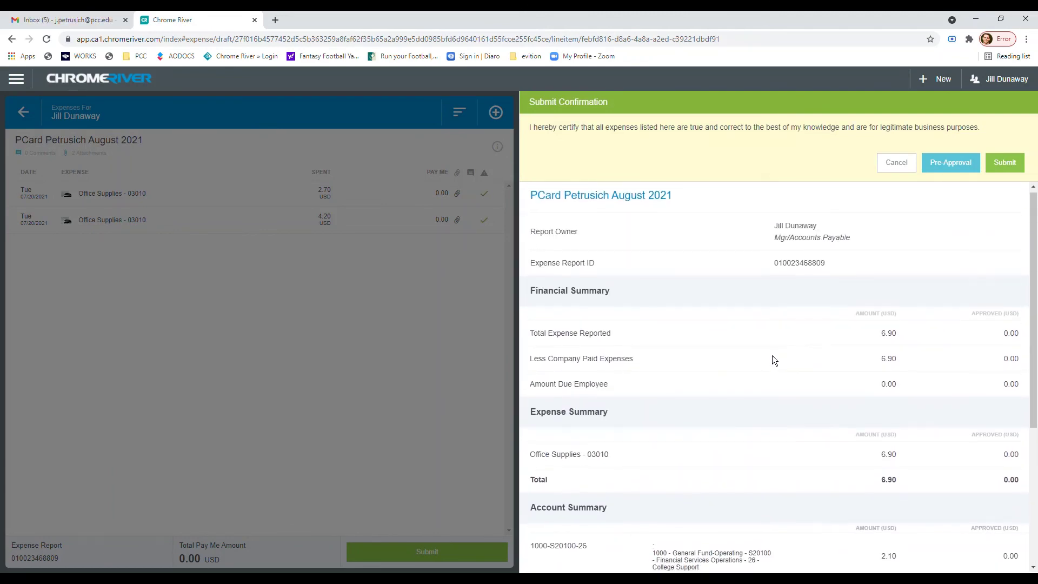
pyautogui.scroll(-4, 771, 360)
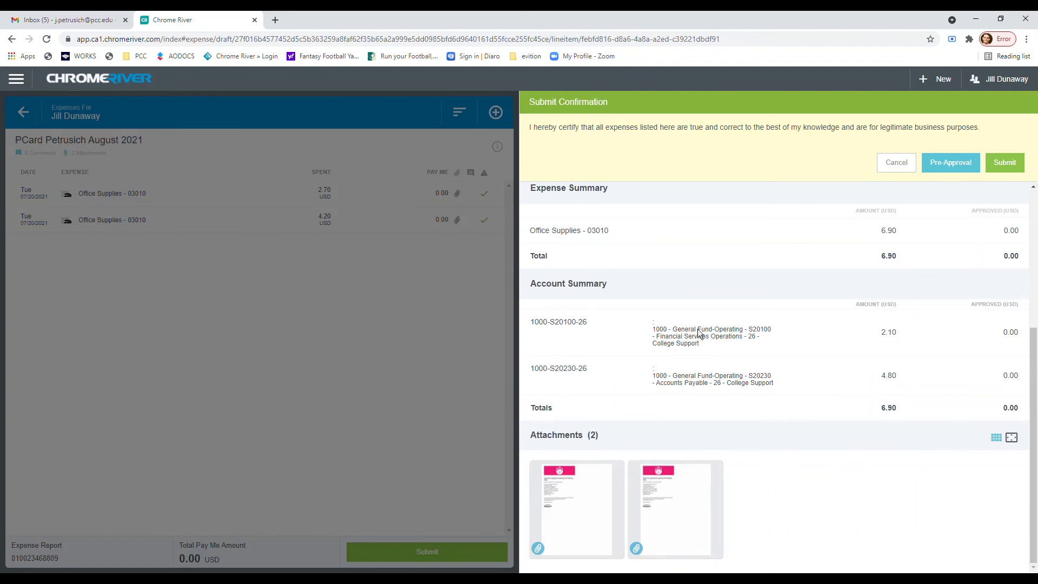
pyautogui.scroll(4, 829, 259)
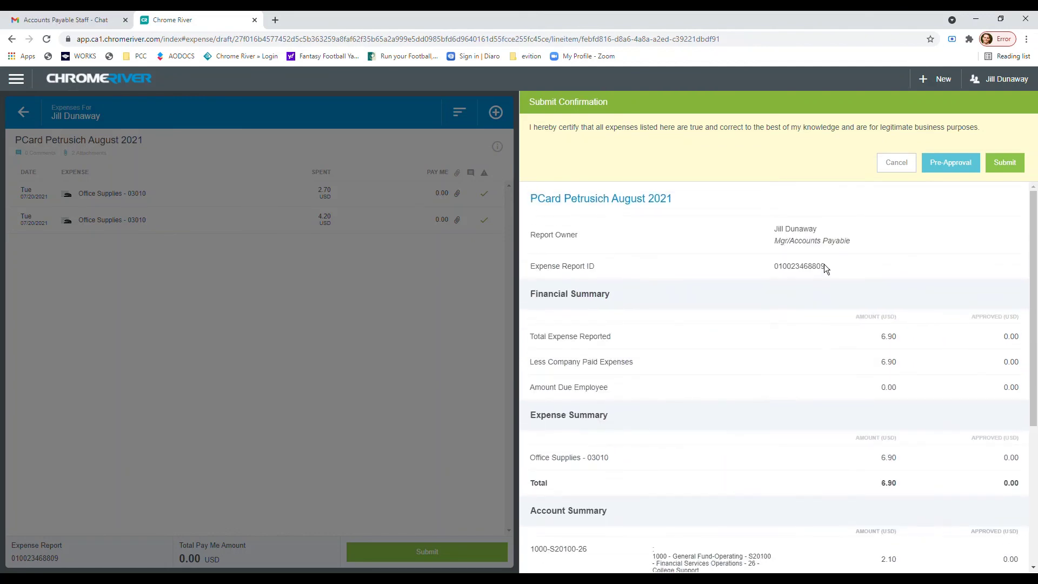
pyautogui.click(1013, 169)
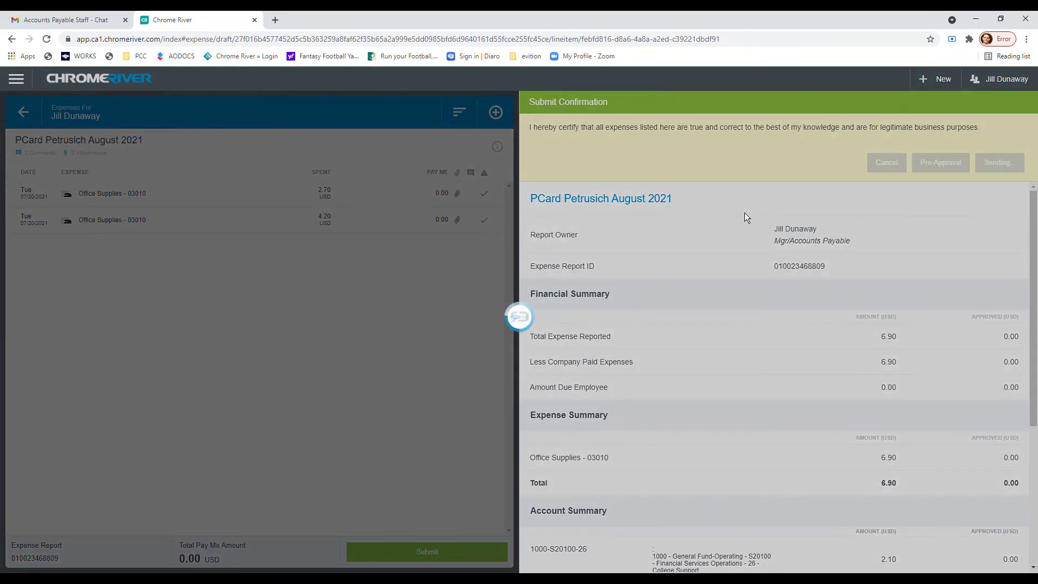